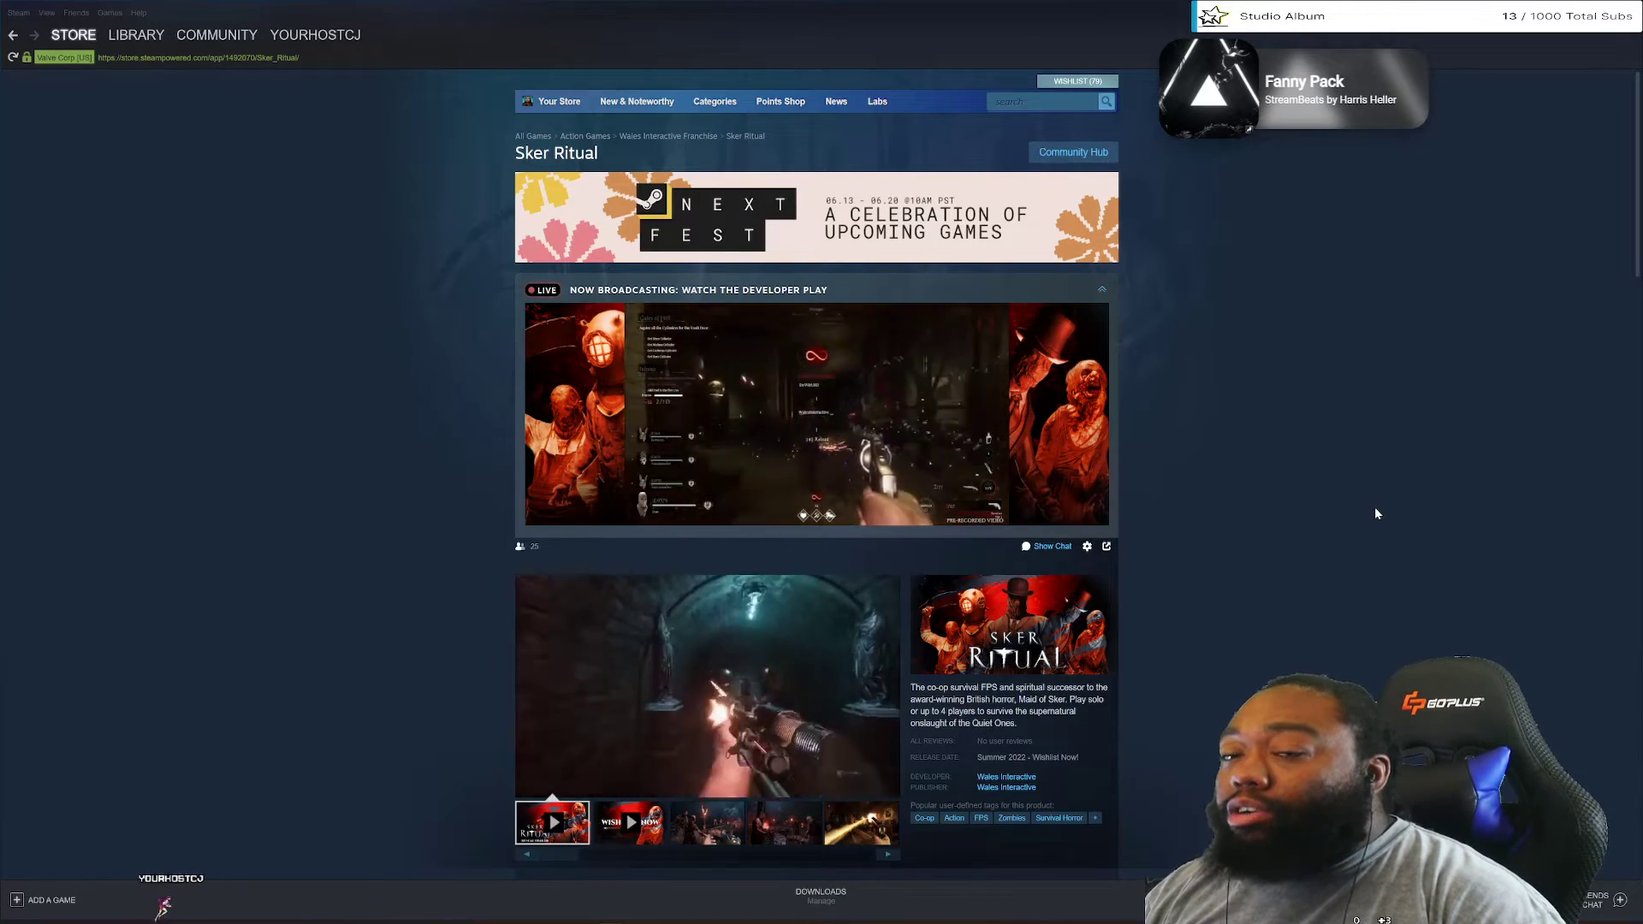
pyautogui.scroll(-3, 1375, 507)
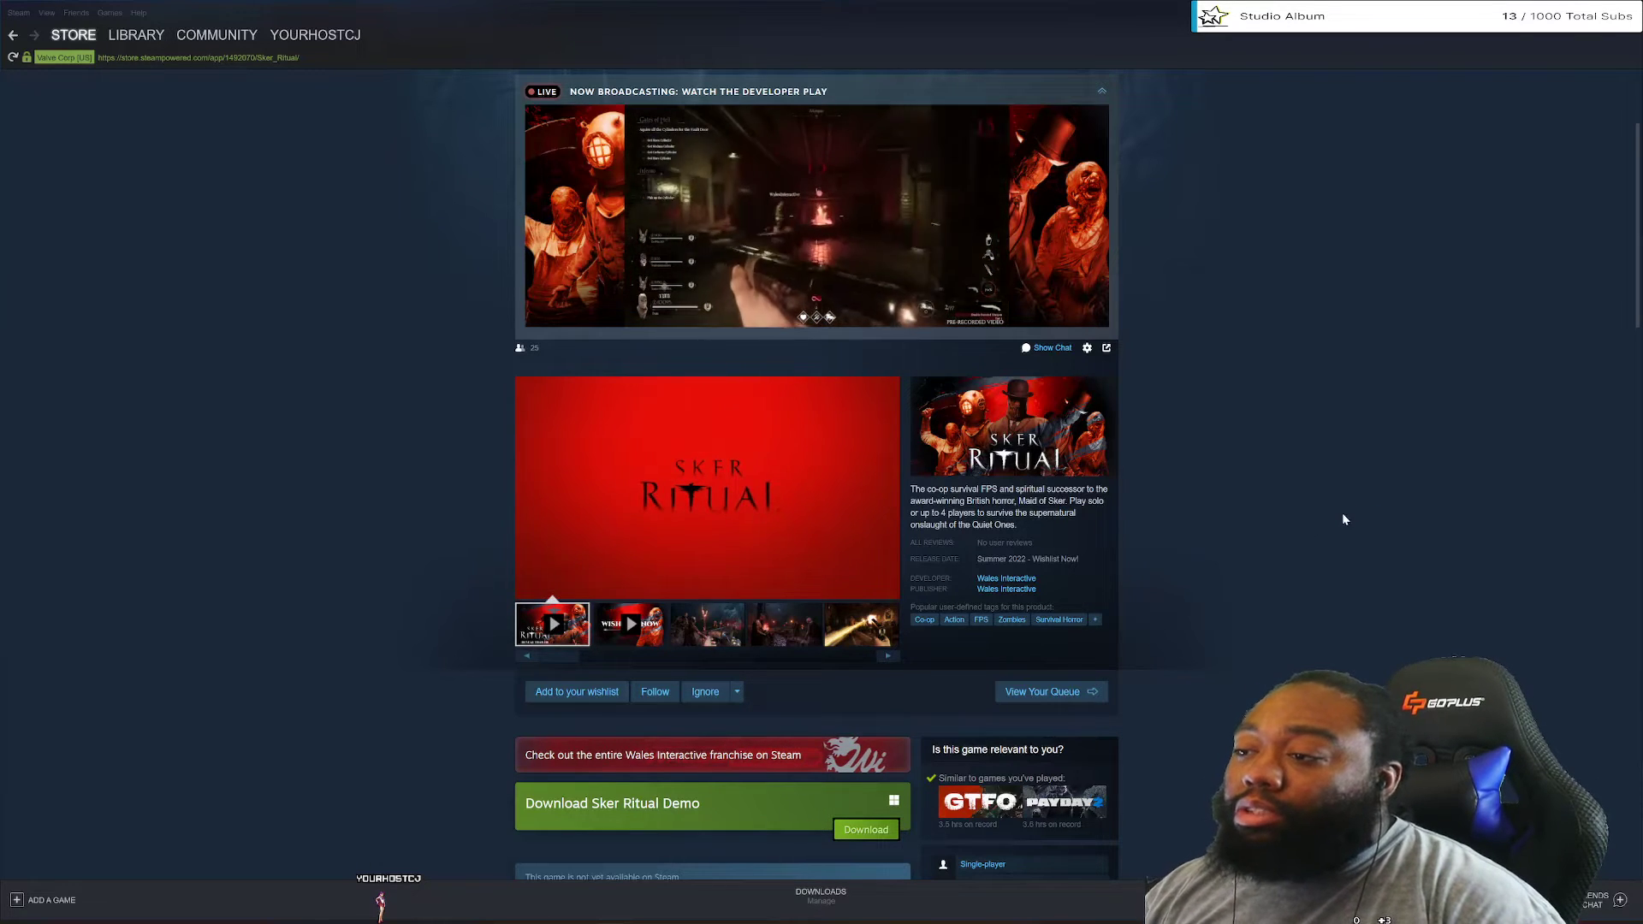
pyautogui.scroll(-1, 1160, 538)
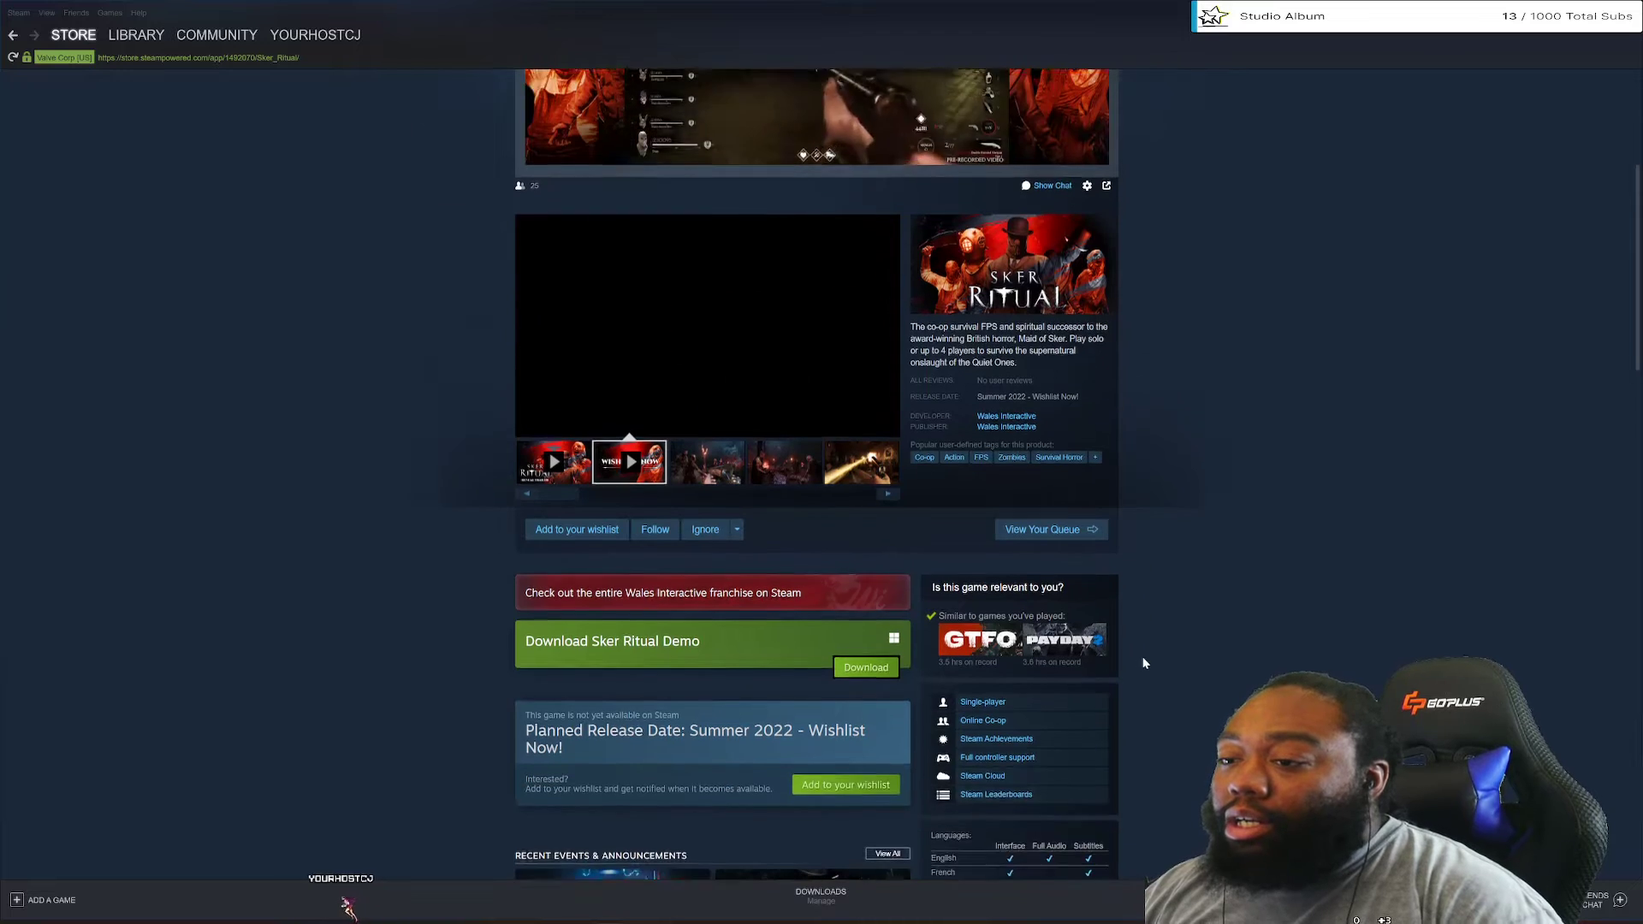
pyautogui.scroll(-3, 1129, 642)
pyautogui.scroll(-3, 1129, 642)
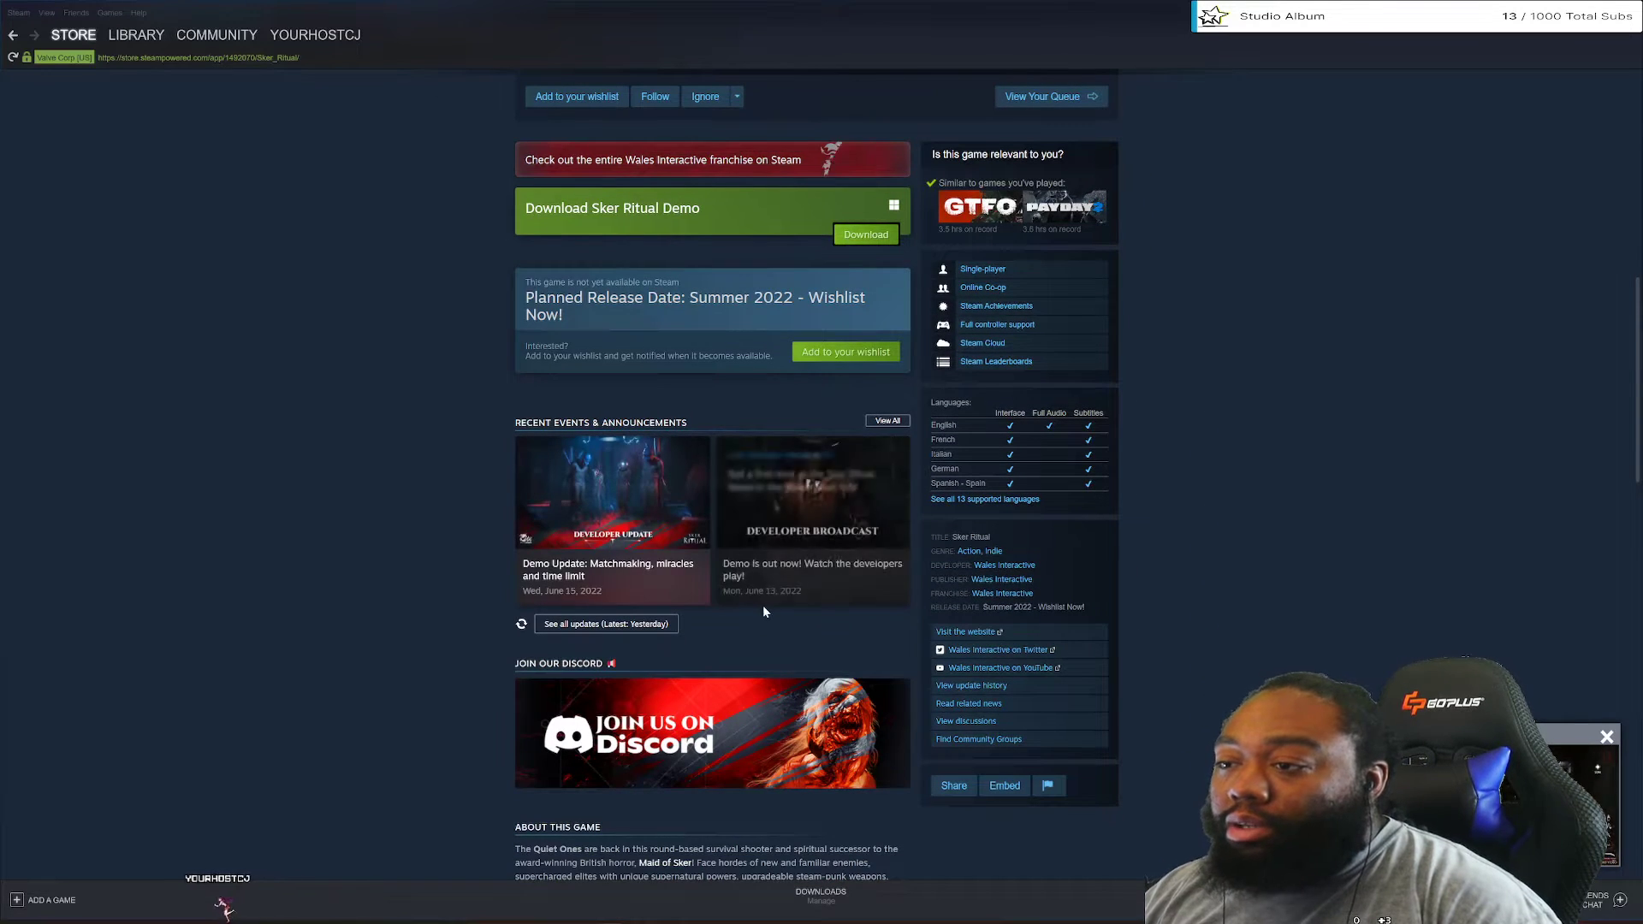
# Open the 'Demo is out now!' event card to read the Sker Ritual Demo FAQ post.
pyautogui.click(821, 552)
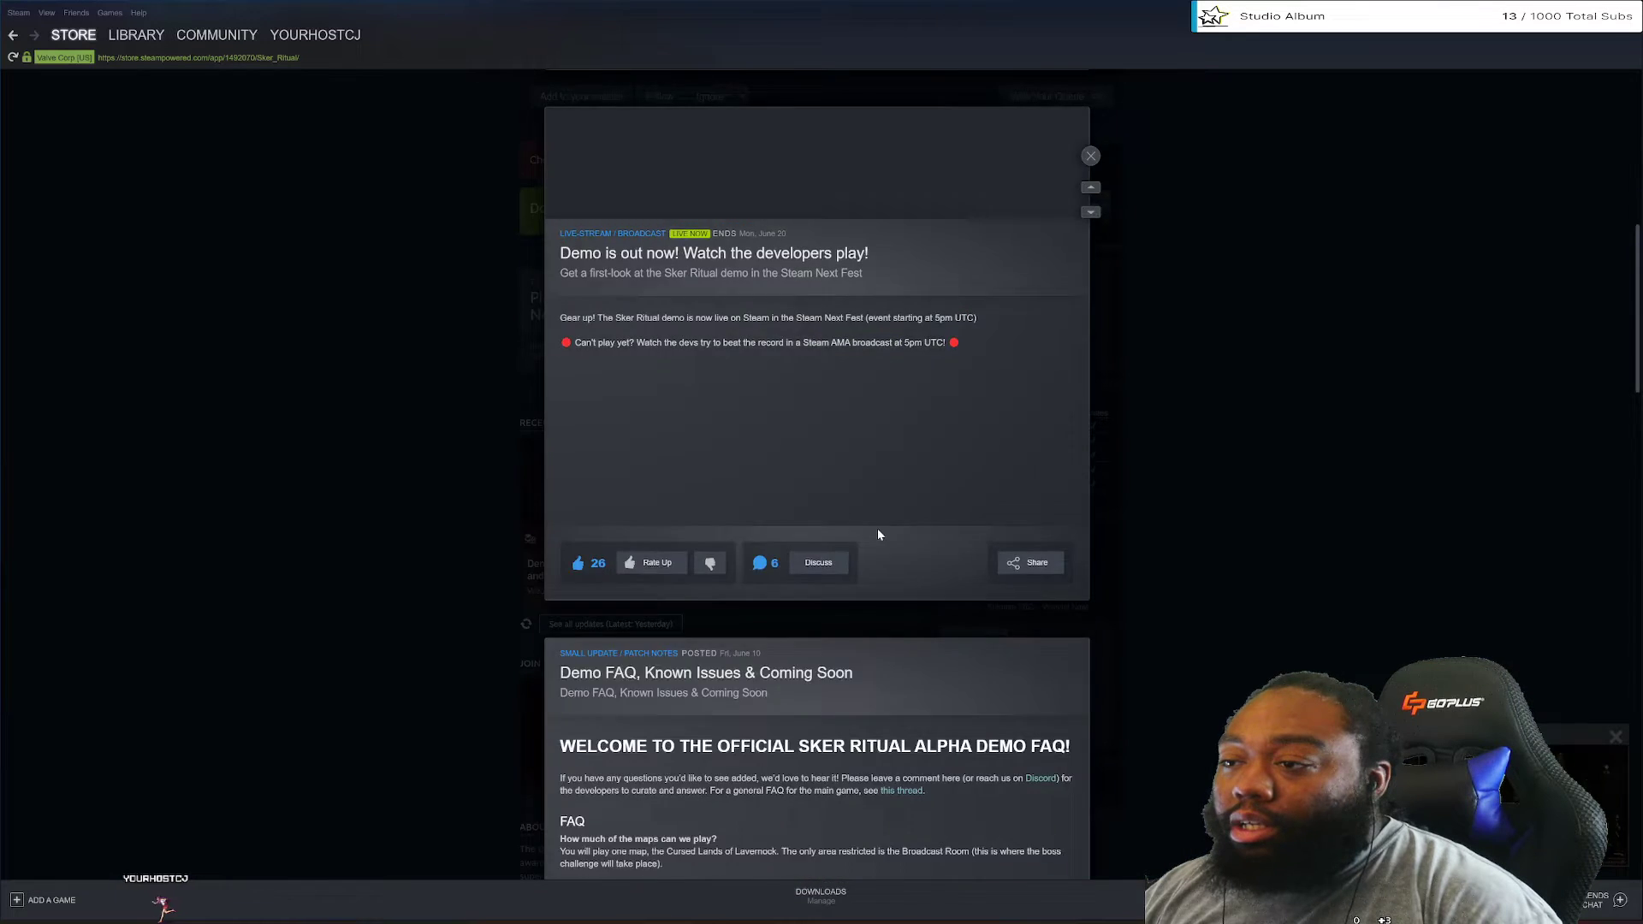
pyautogui.scroll(-3, 1023, 629)
pyautogui.scroll(-5, 1023, 629)
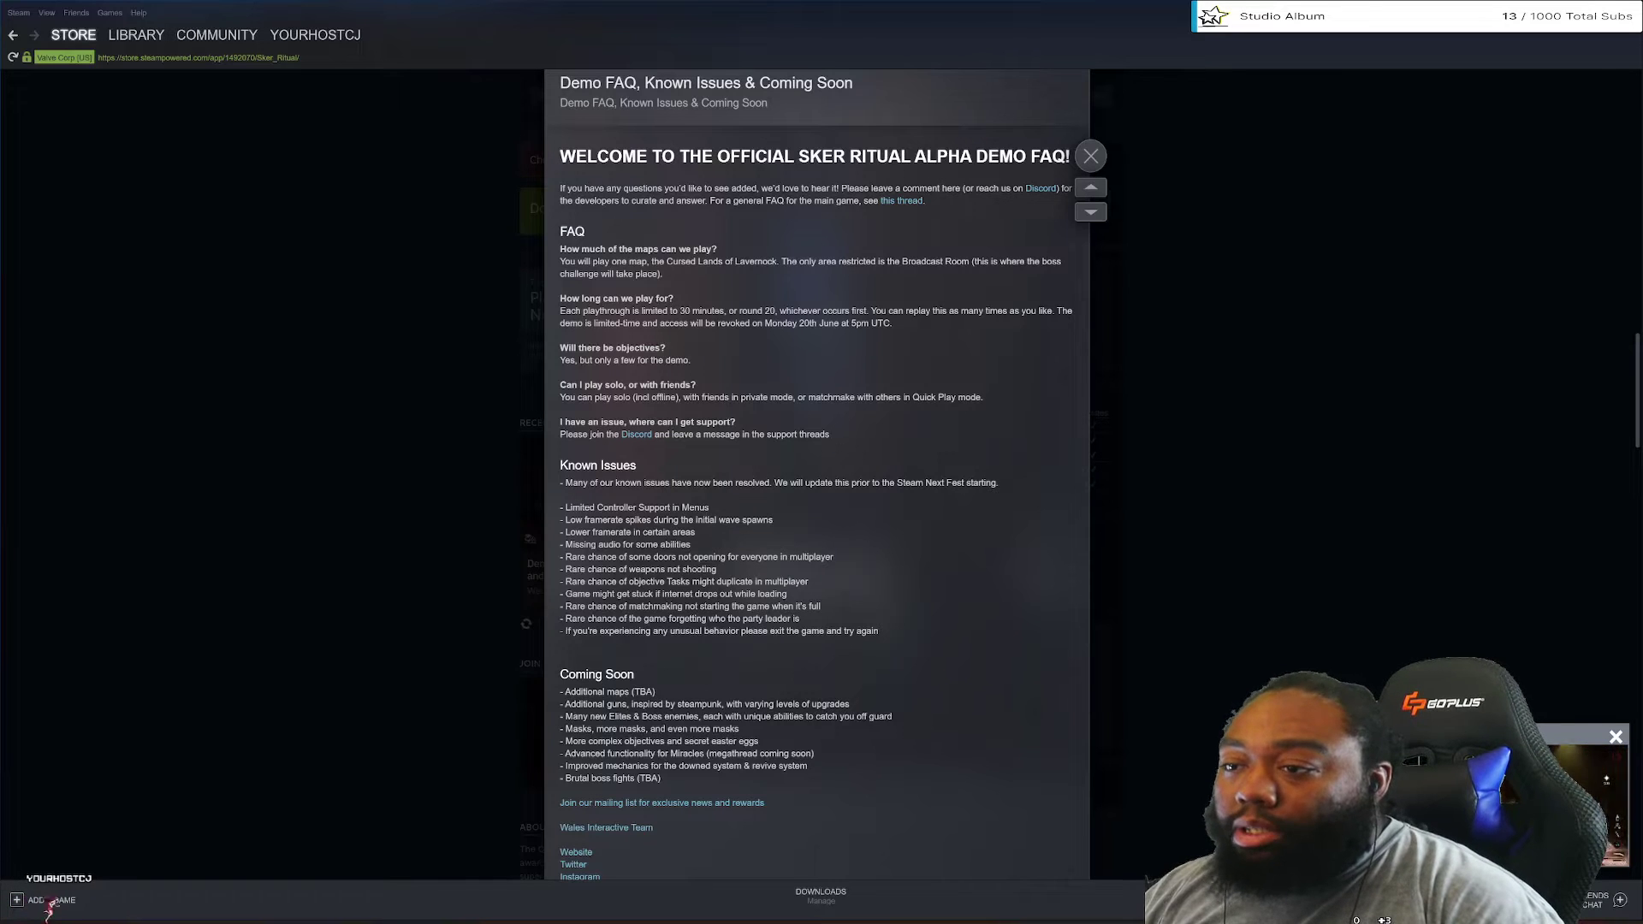
pyautogui.scroll(-3, 924, 659)
pyautogui.scroll(-3, 904, 660)
pyautogui.scroll(4, 898, 659)
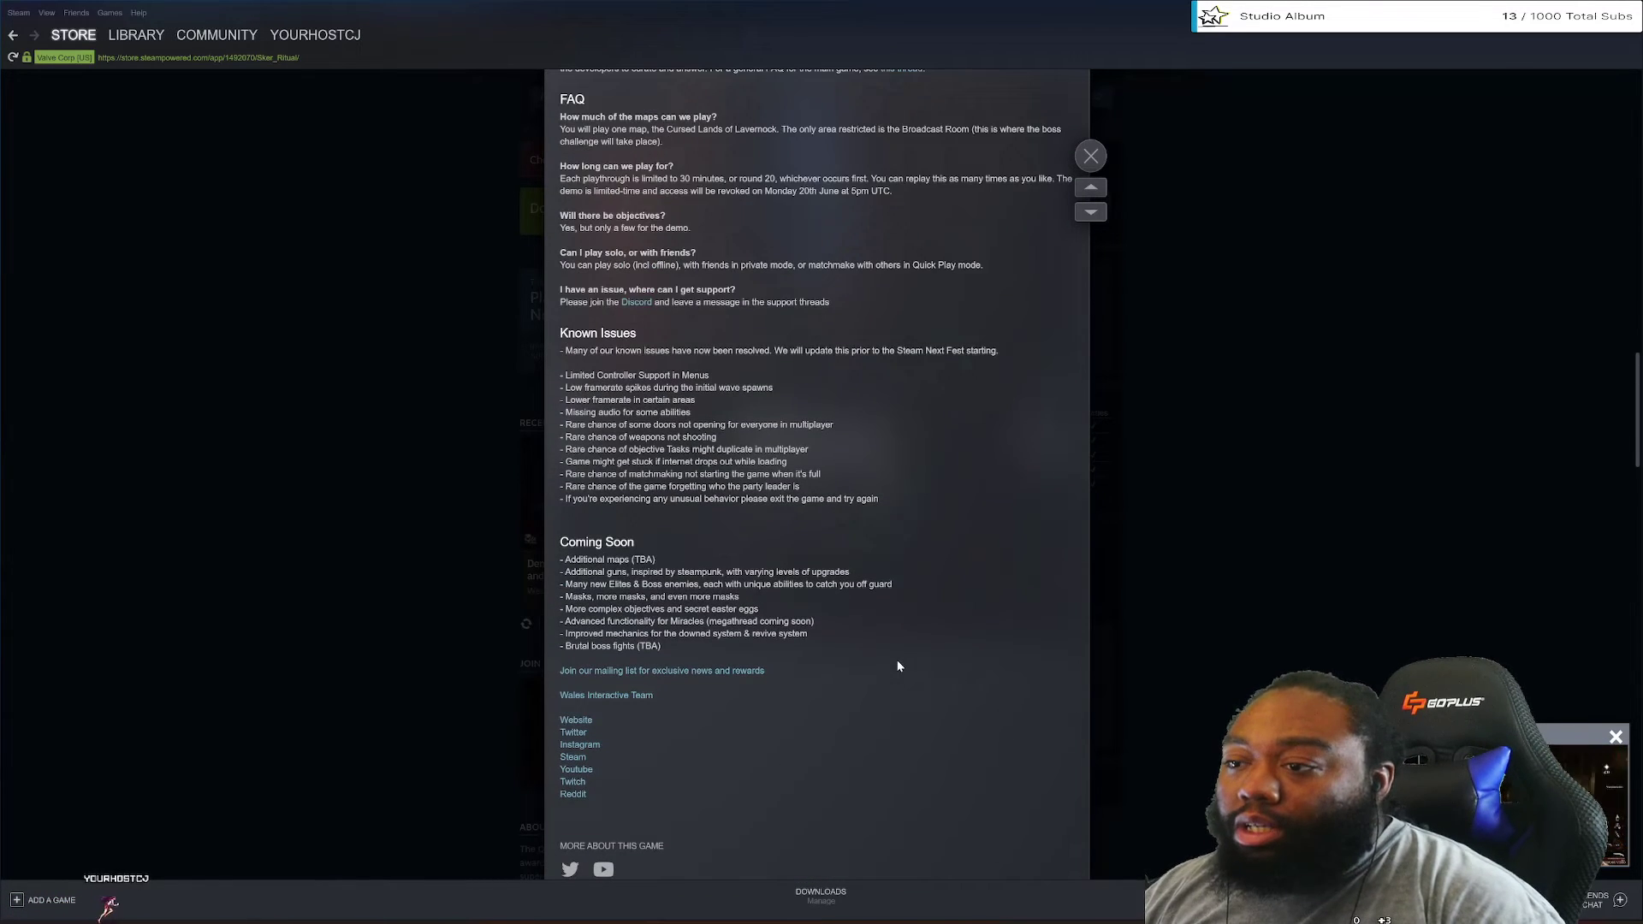
pyautogui.scroll(3, 886, 656)
pyautogui.scroll(2, 884, 634)
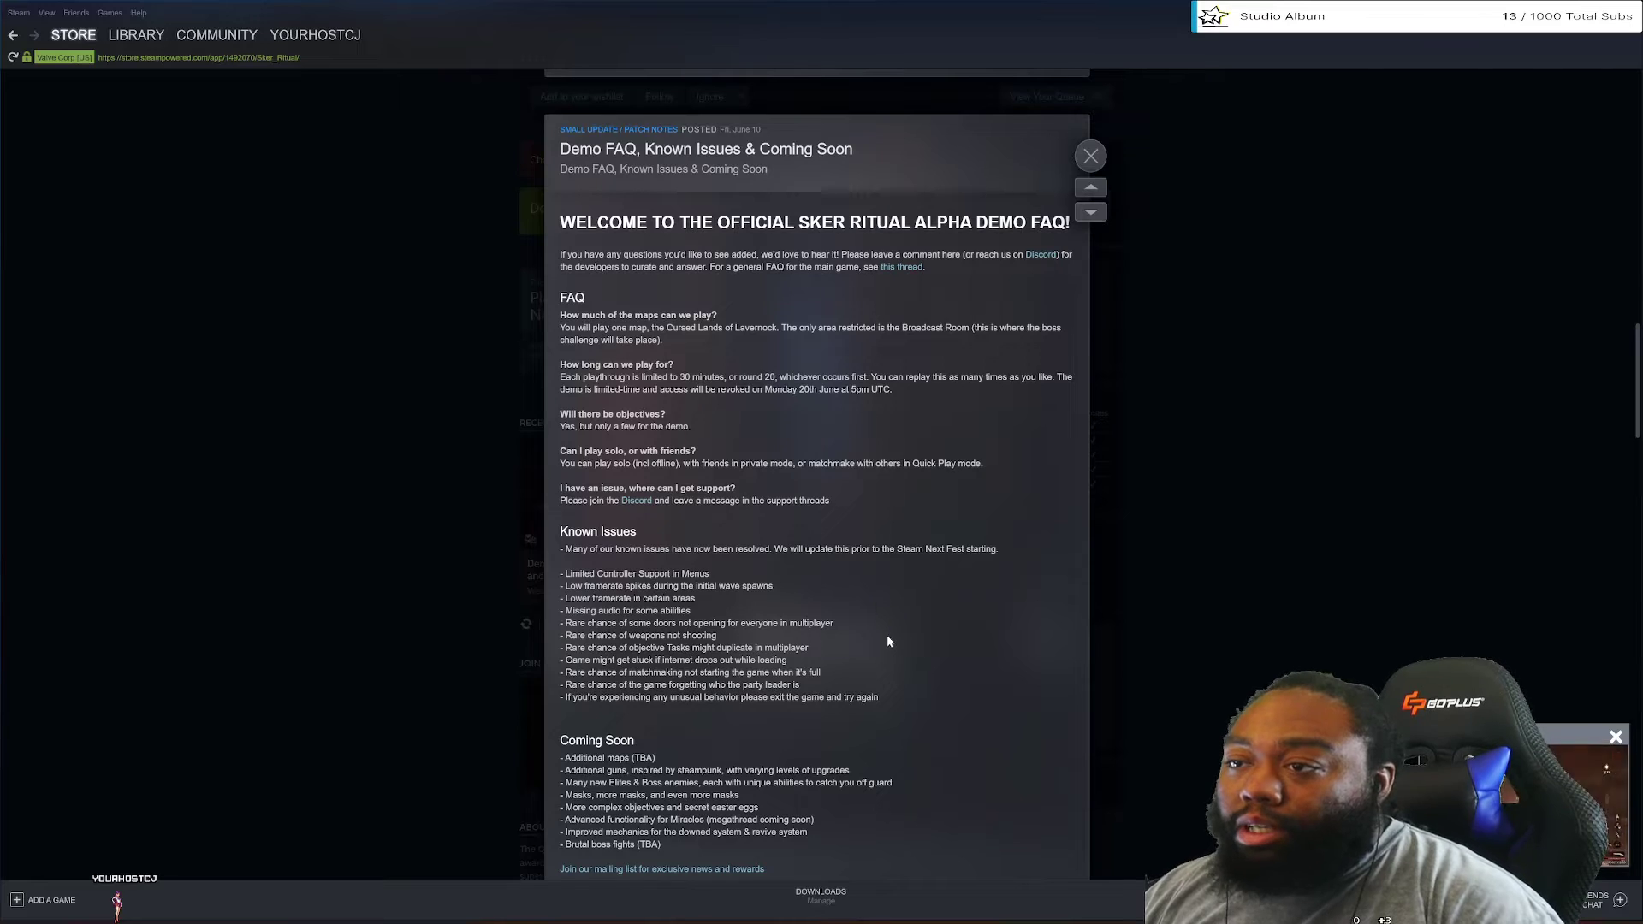
pyautogui.scroll(-2, 886, 634)
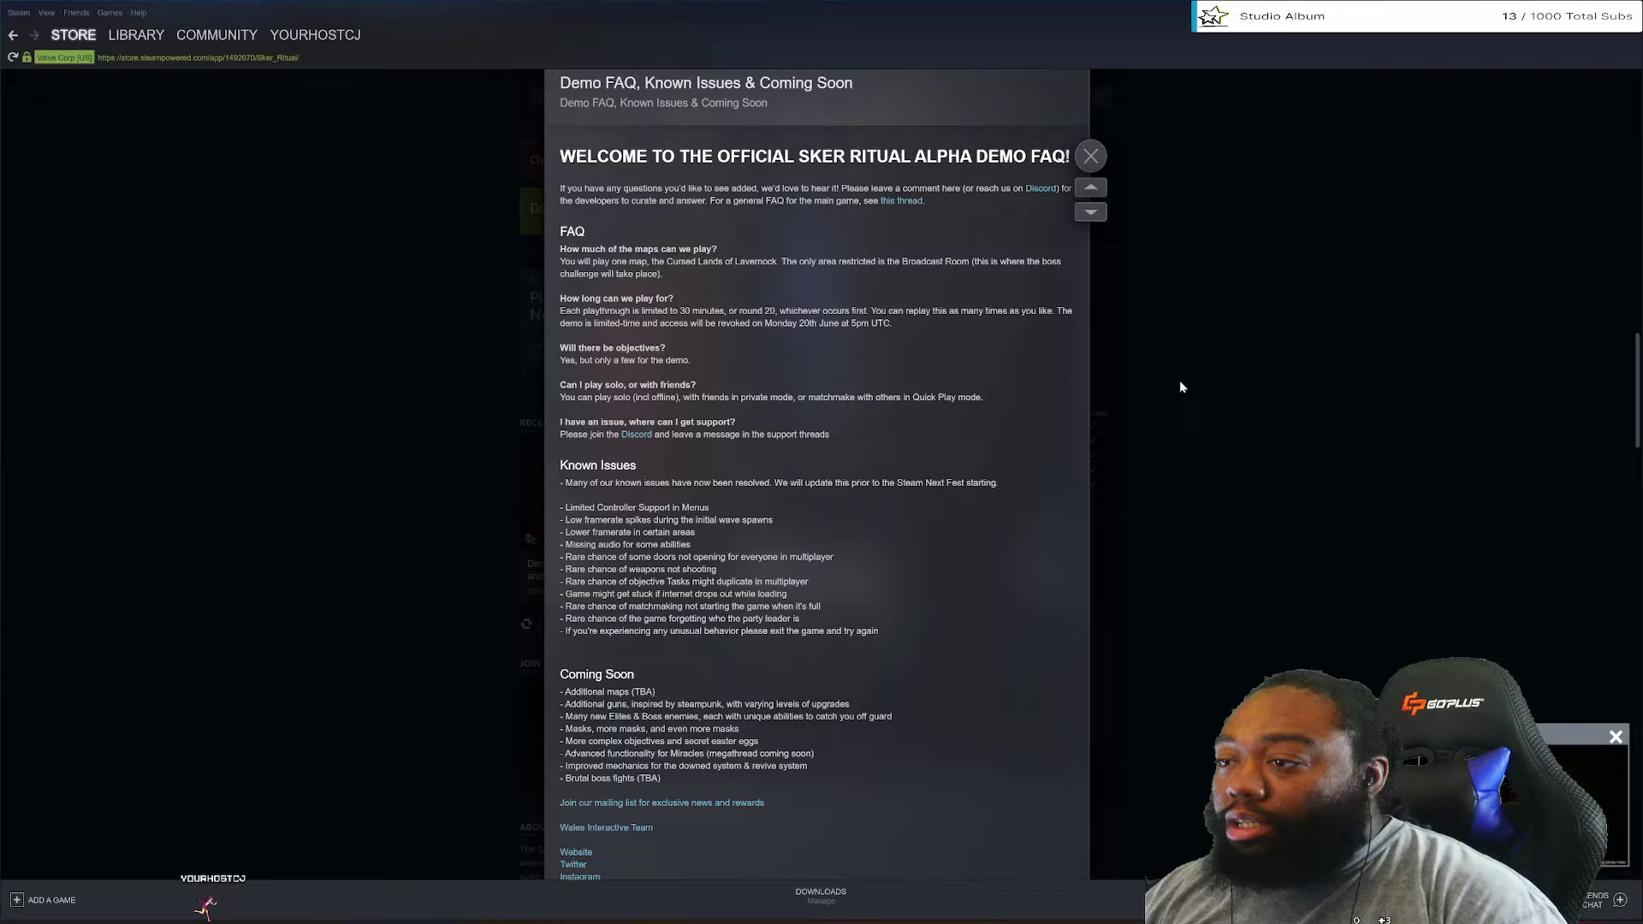
# Close the Demo FAQ announcement overlay to return to the Sker Ritual store page.
pyautogui.click(1131, 314)
pyautogui.scroll(-10, 1130, 386)
pyautogui.scroll(-8, 905, 554)
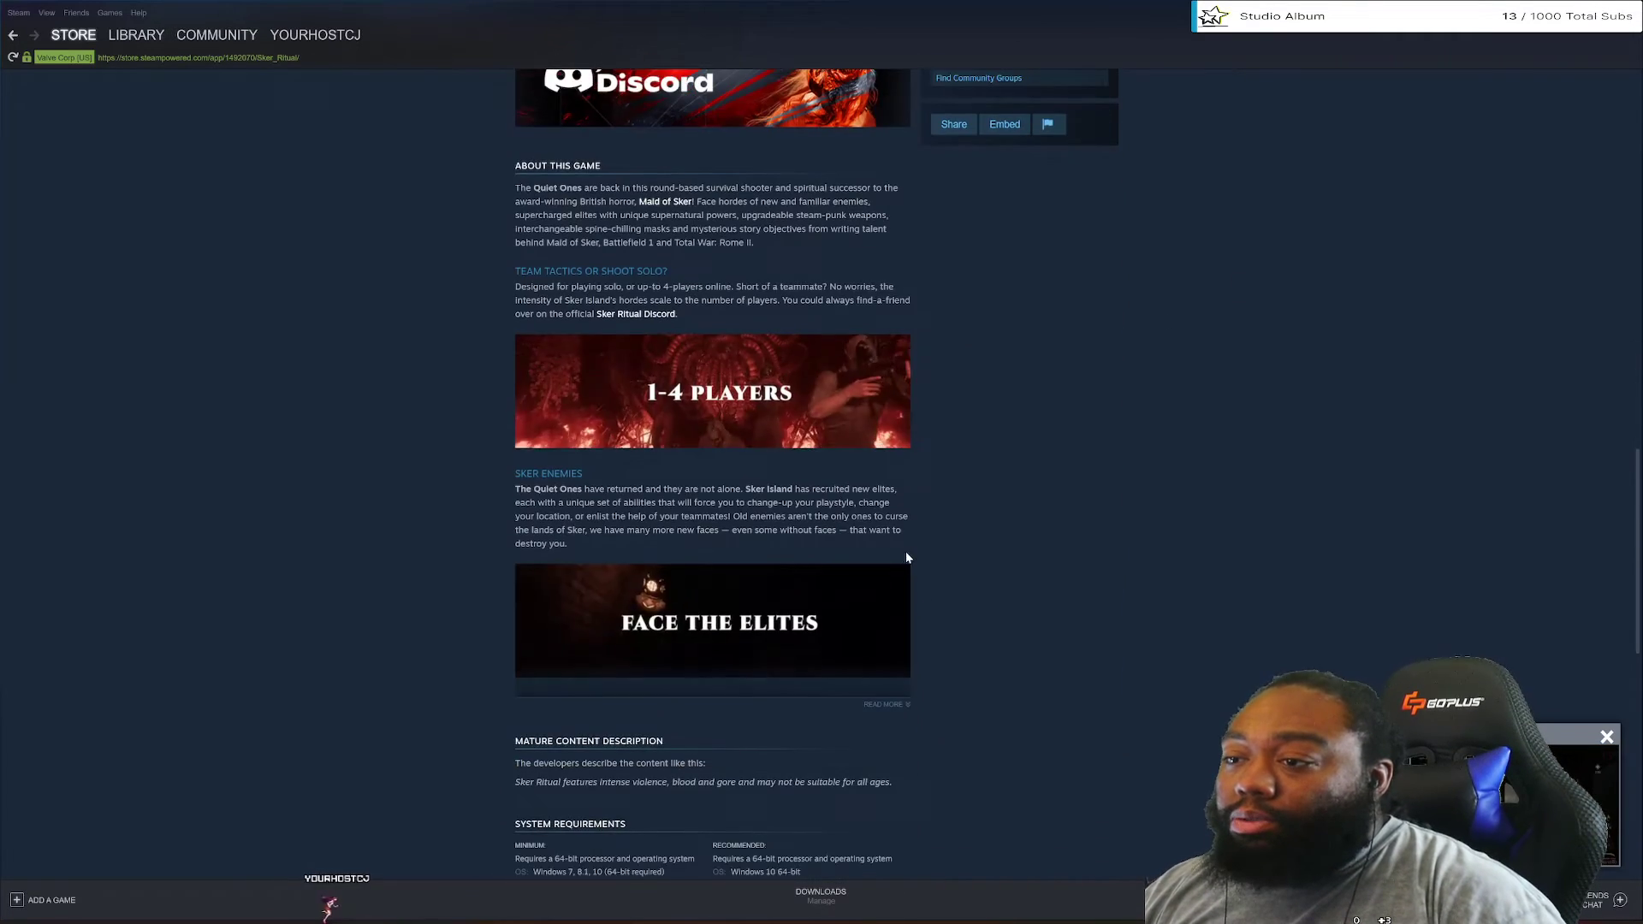
pyautogui.scroll(-6, 904, 555)
pyautogui.scroll(-6, 924, 557)
pyautogui.scroll(5, 927, 553)
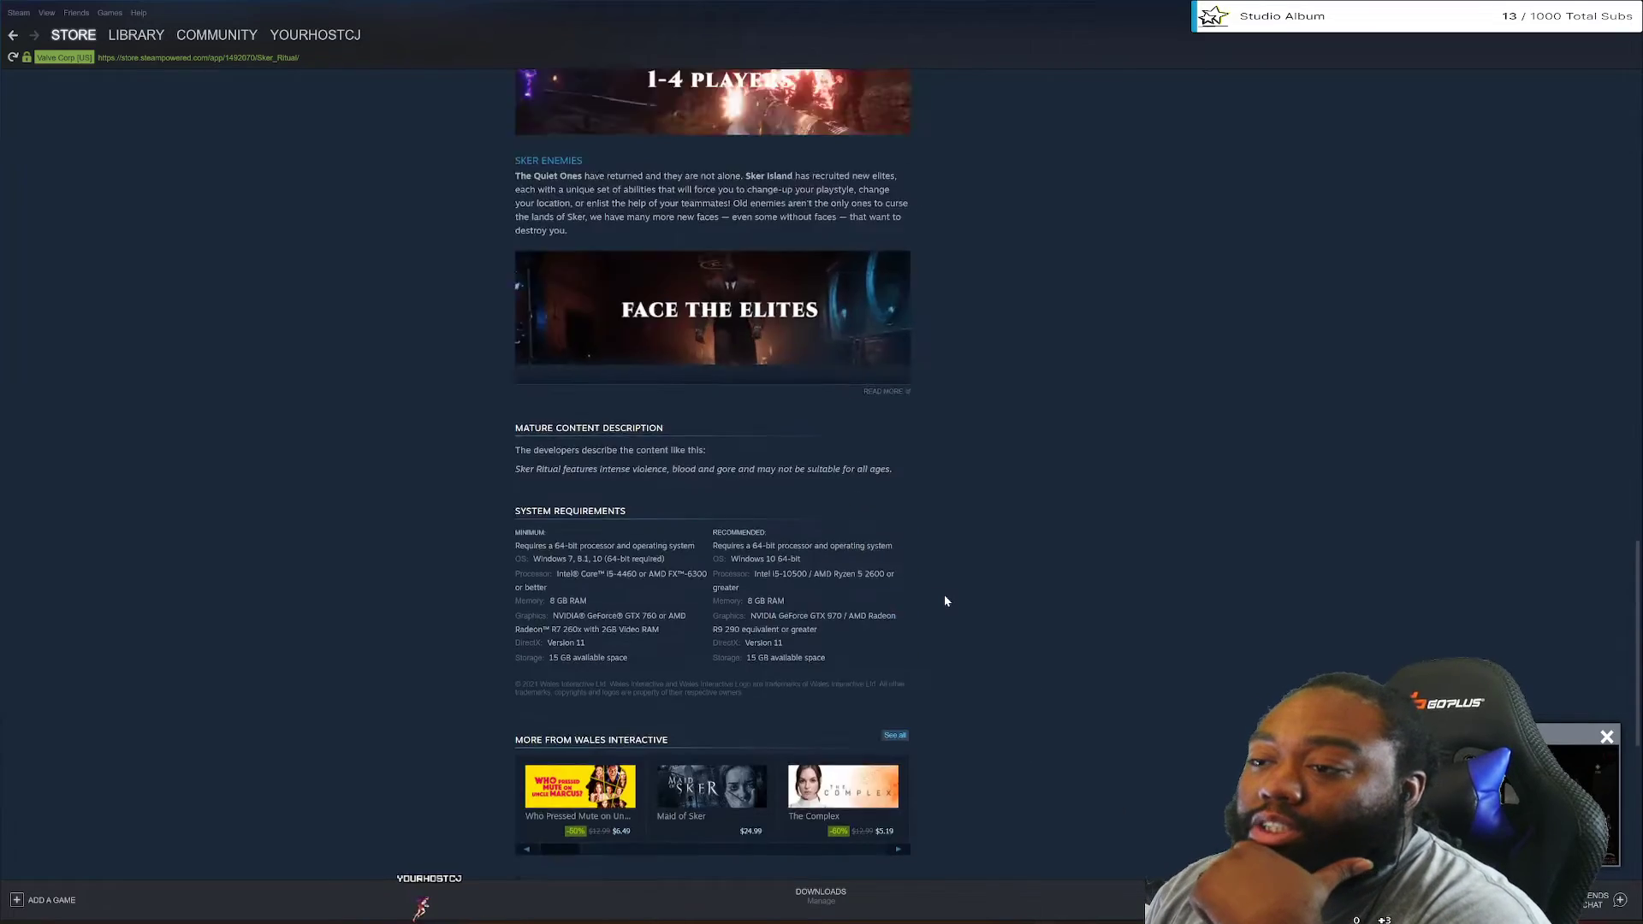
pyautogui.scroll(3, 944, 592)
pyautogui.scroll(-2, 943, 592)
pyautogui.scroll(-3, 942, 592)
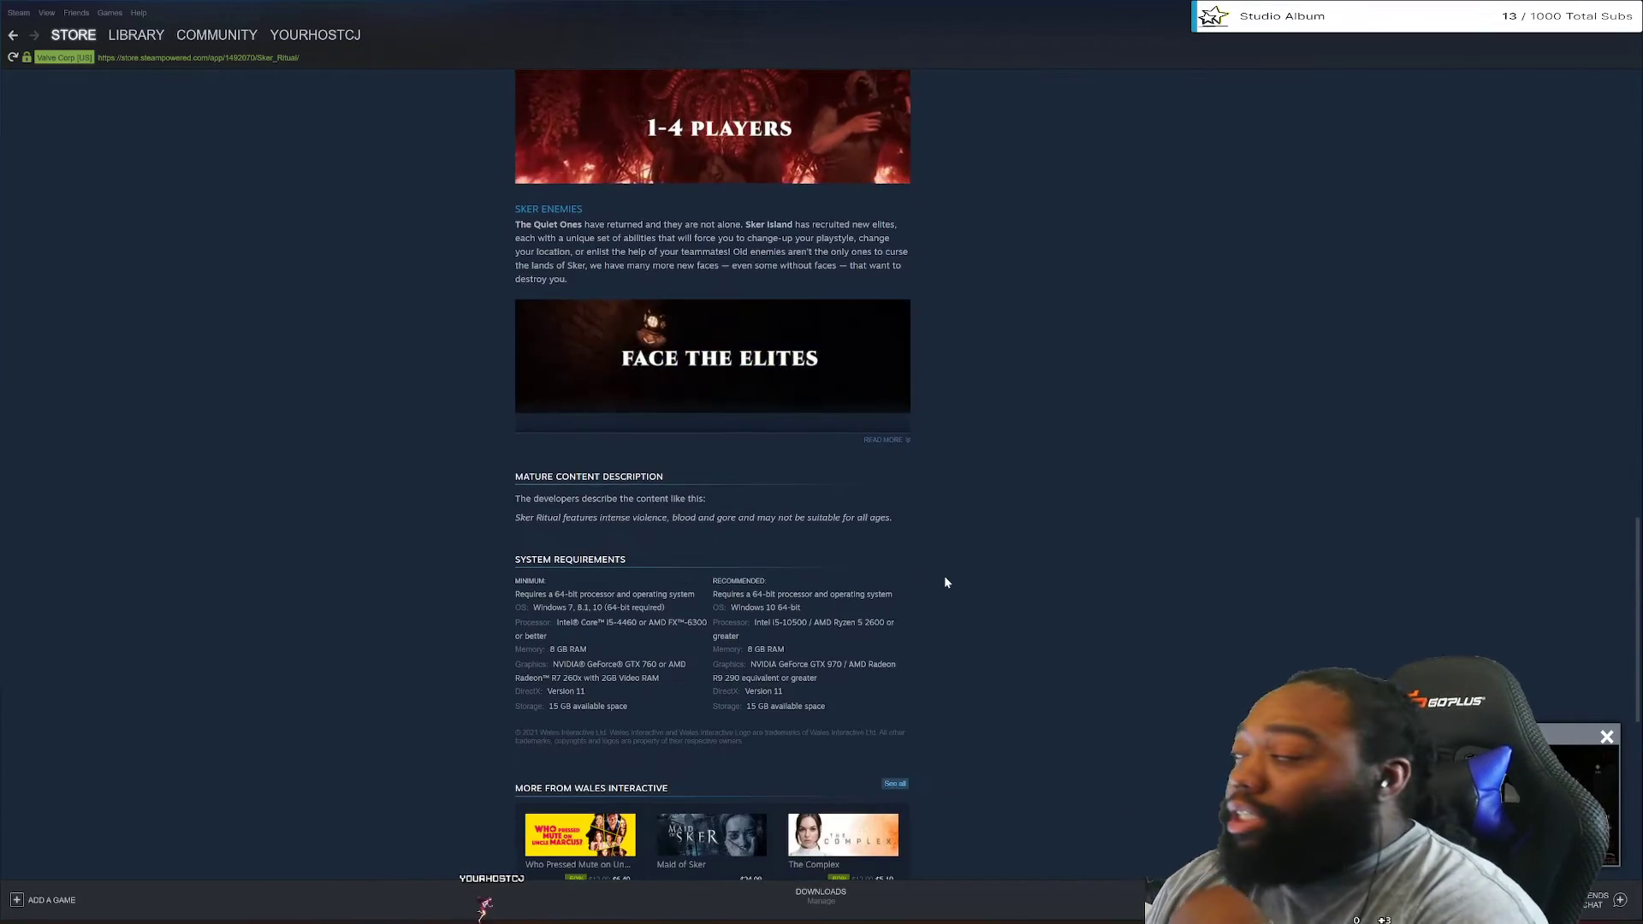
pyautogui.scroll(4, 944, 584)
pyautogui.scroll(5, 940, 576)
pyautogui.scroll(5, 905, 619)
pyautogui.scroll(4, 915, 630)
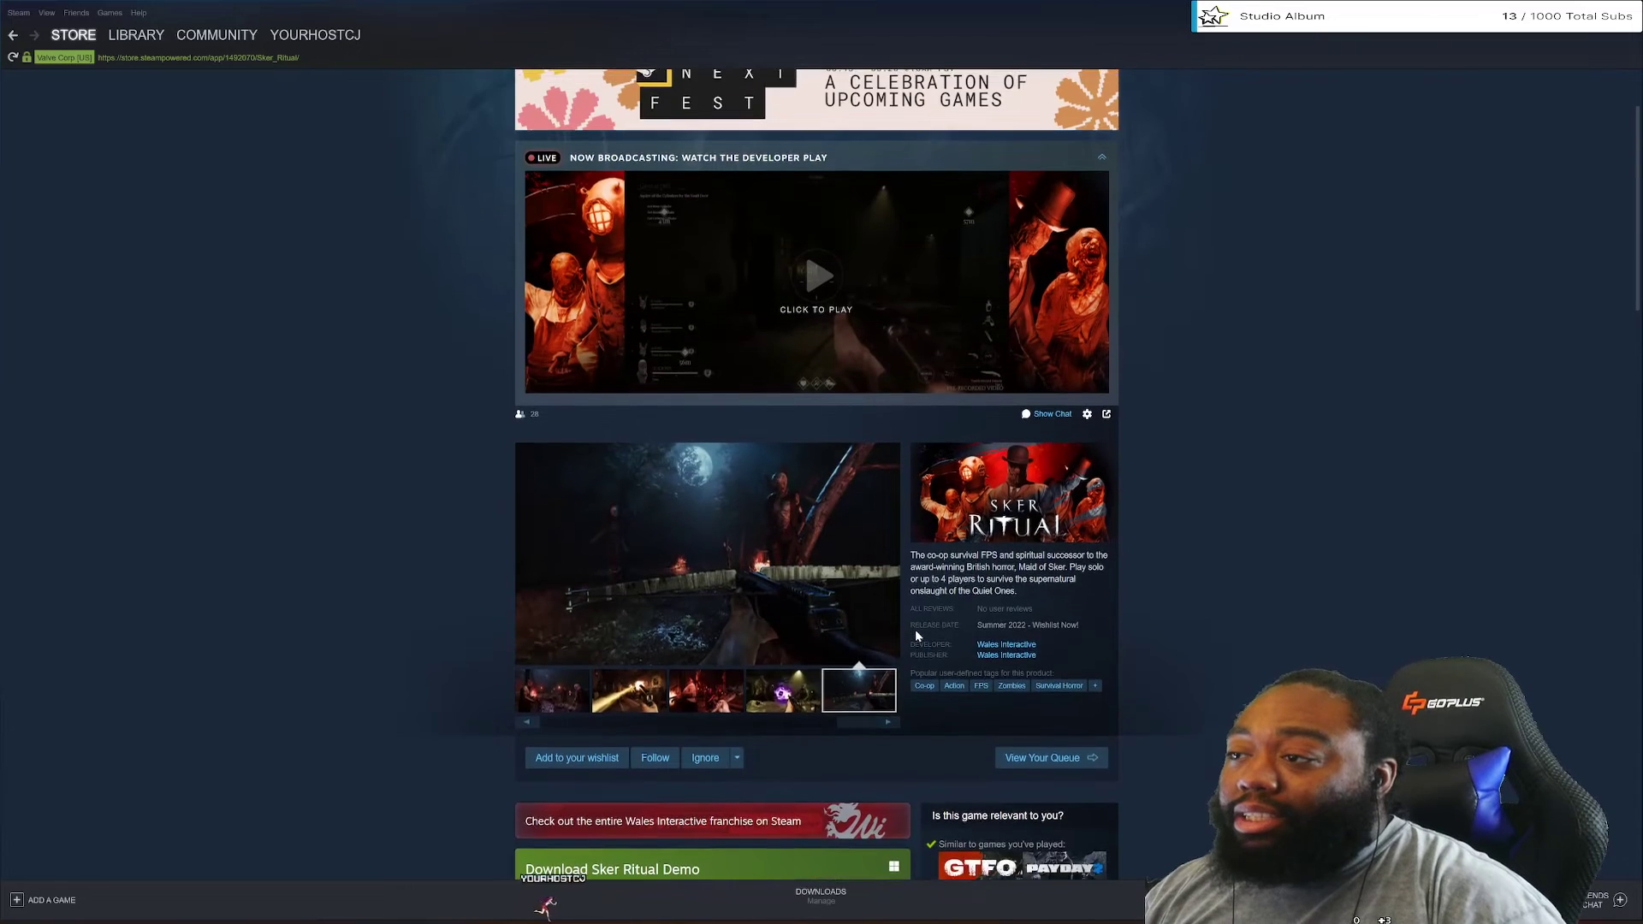
pyautogui.scroll(2, 916, 629)
pyautogui.scroll(-3, 916, 629)
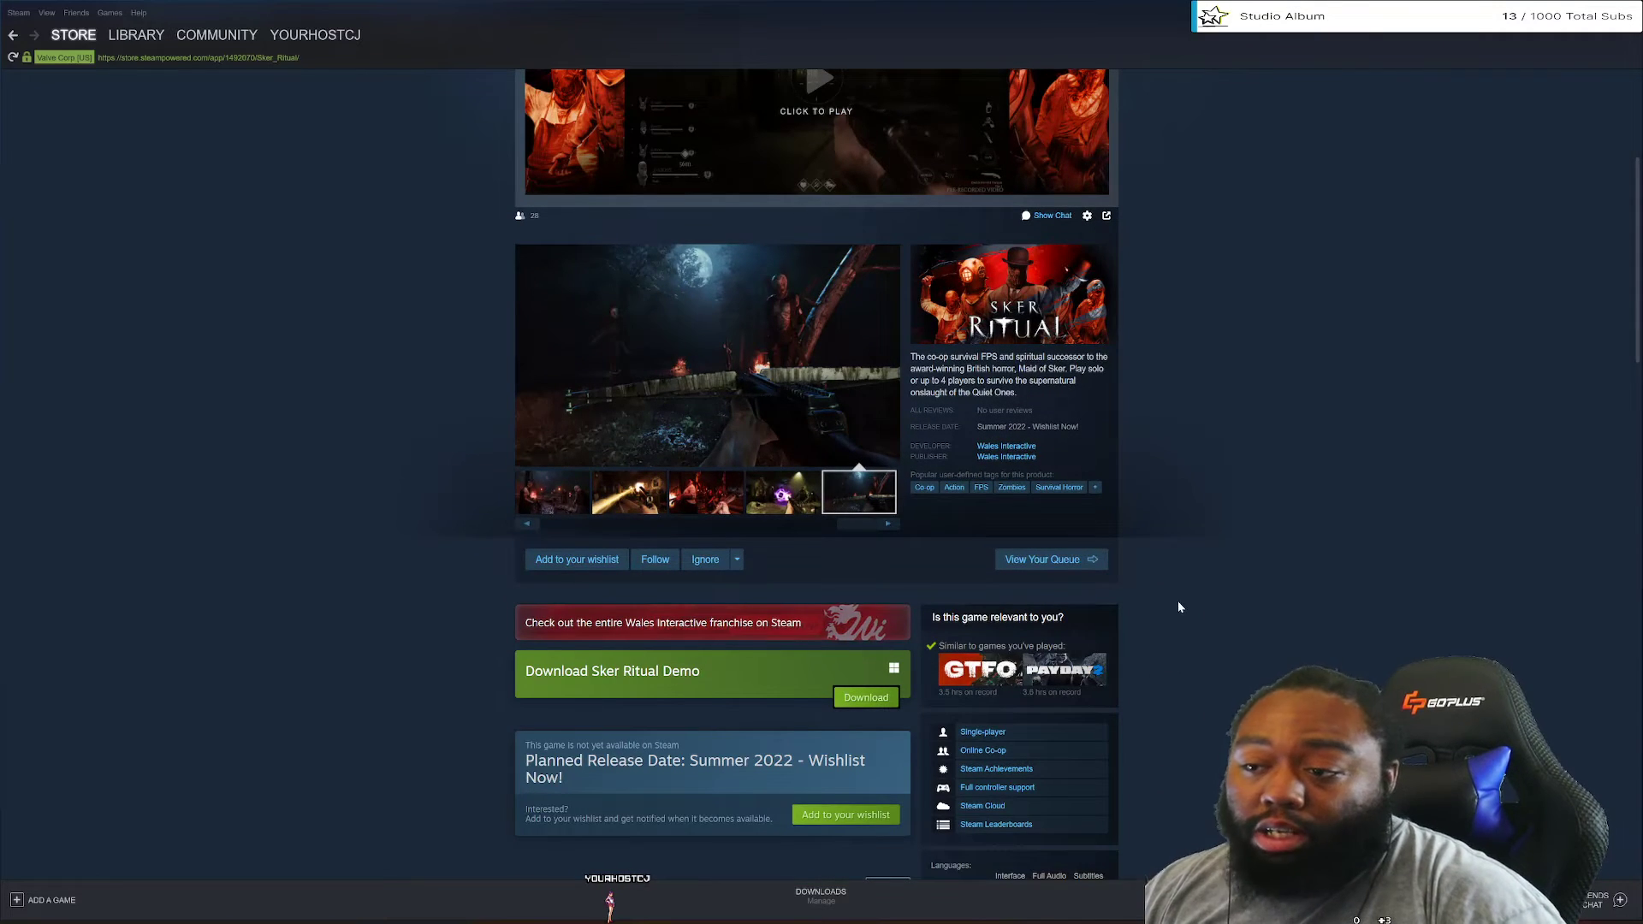
pyautogui.scroll(-3, 1120, 648)
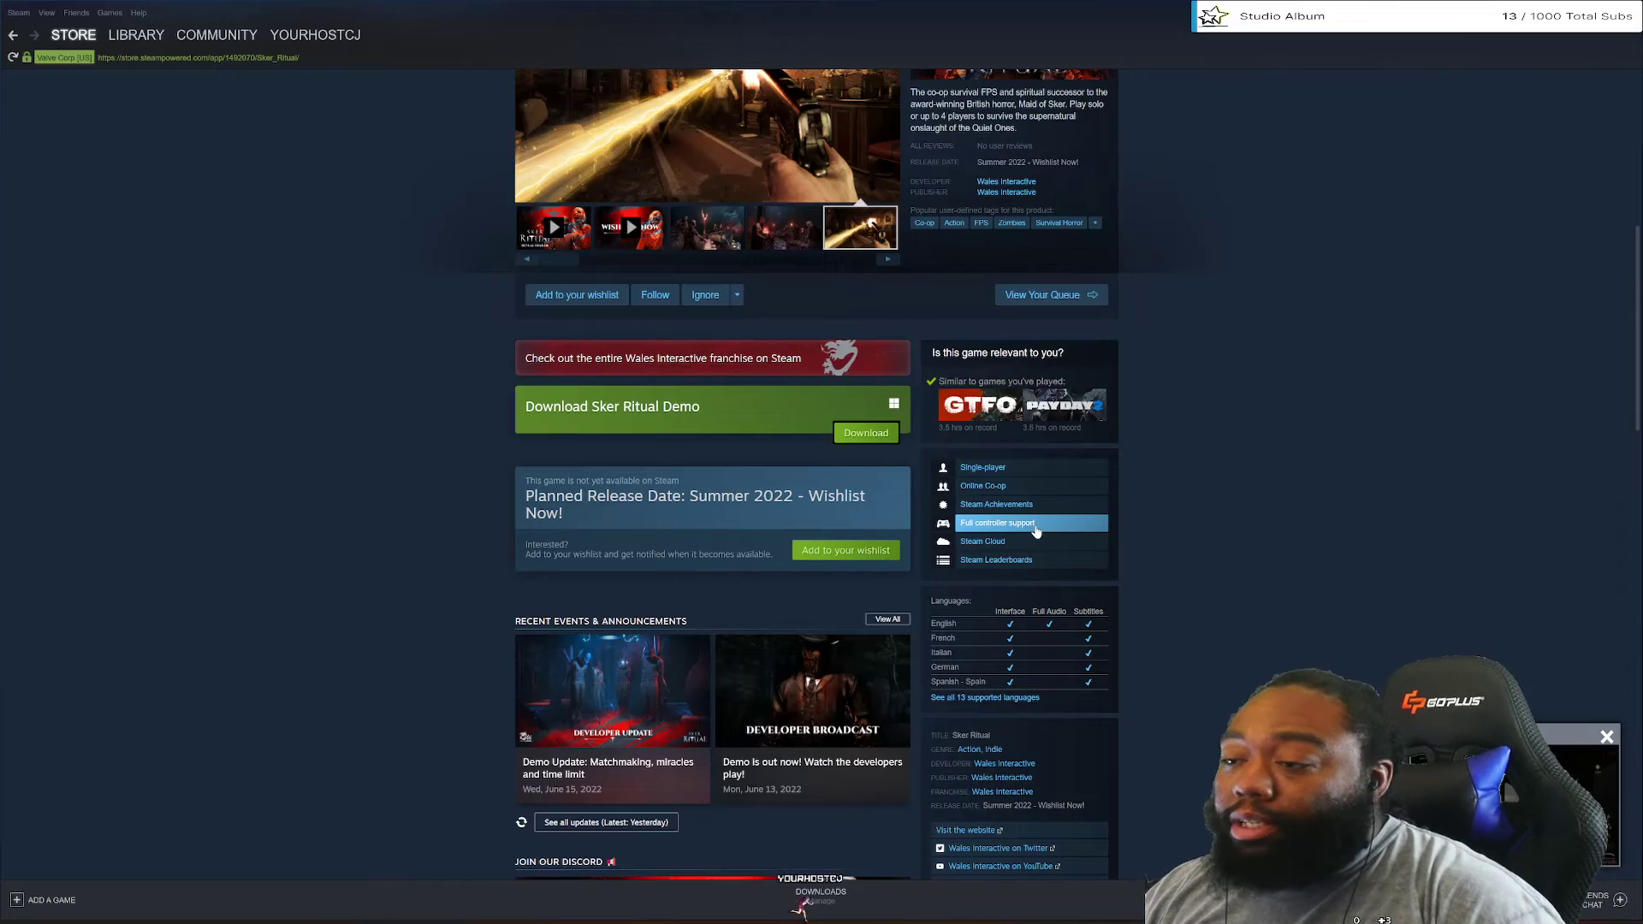
pyautogui.scroll(-4, 1079, 729)
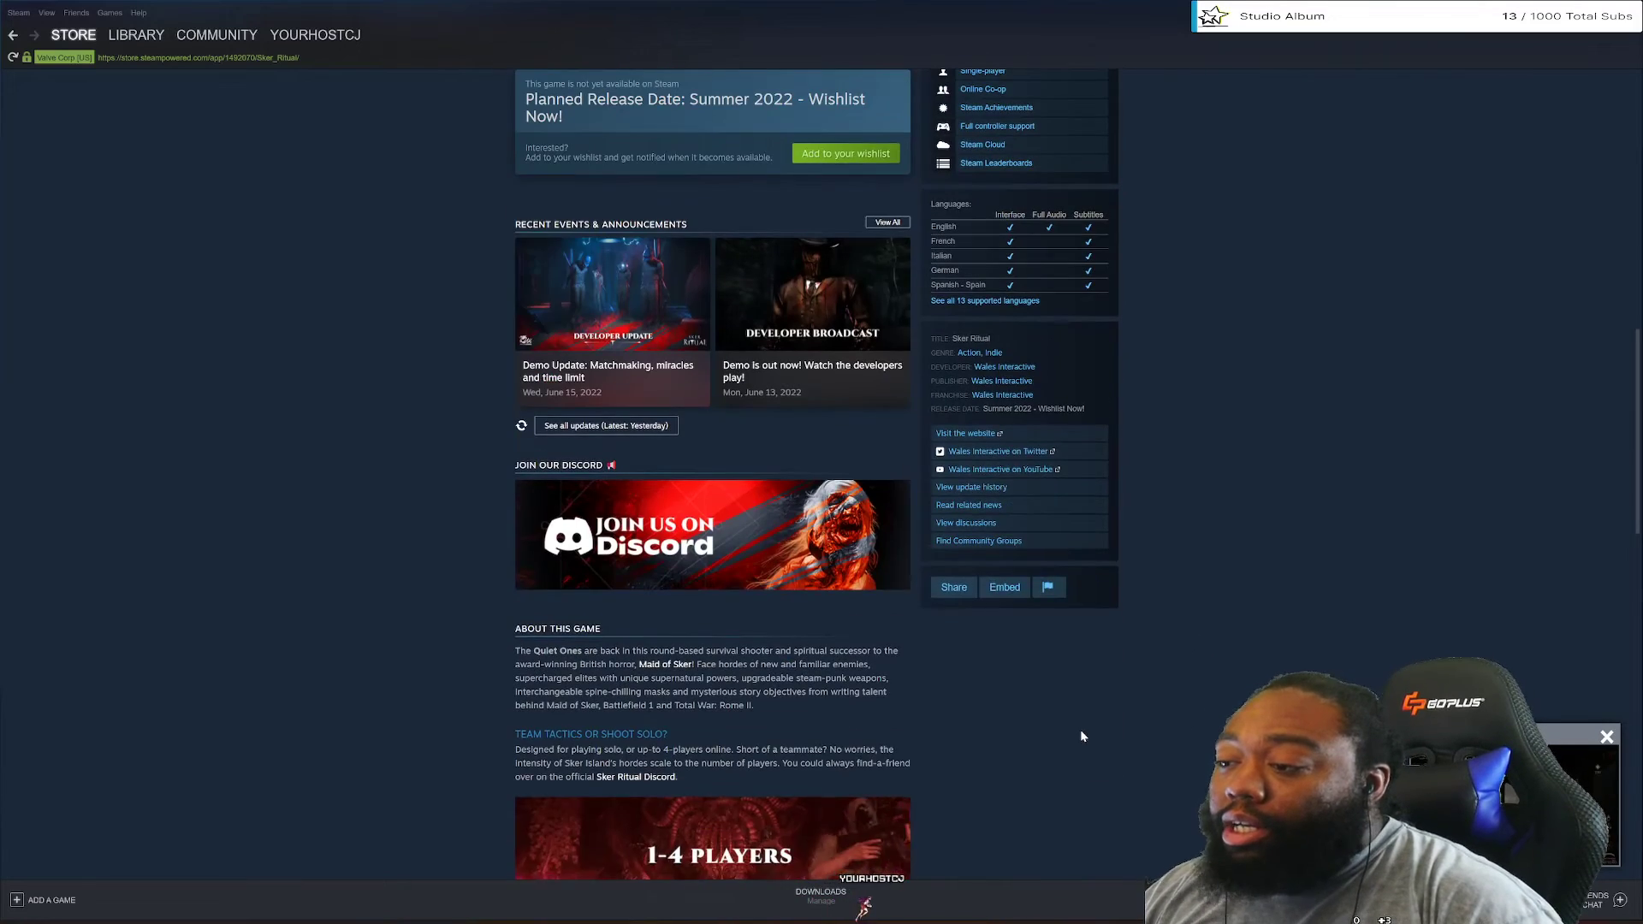
pyautogui.scroll(5, 1077, 725)
pyautogui.scroll(5, 1046, 710)
pyautogui.scroll(3, 1047, 710)
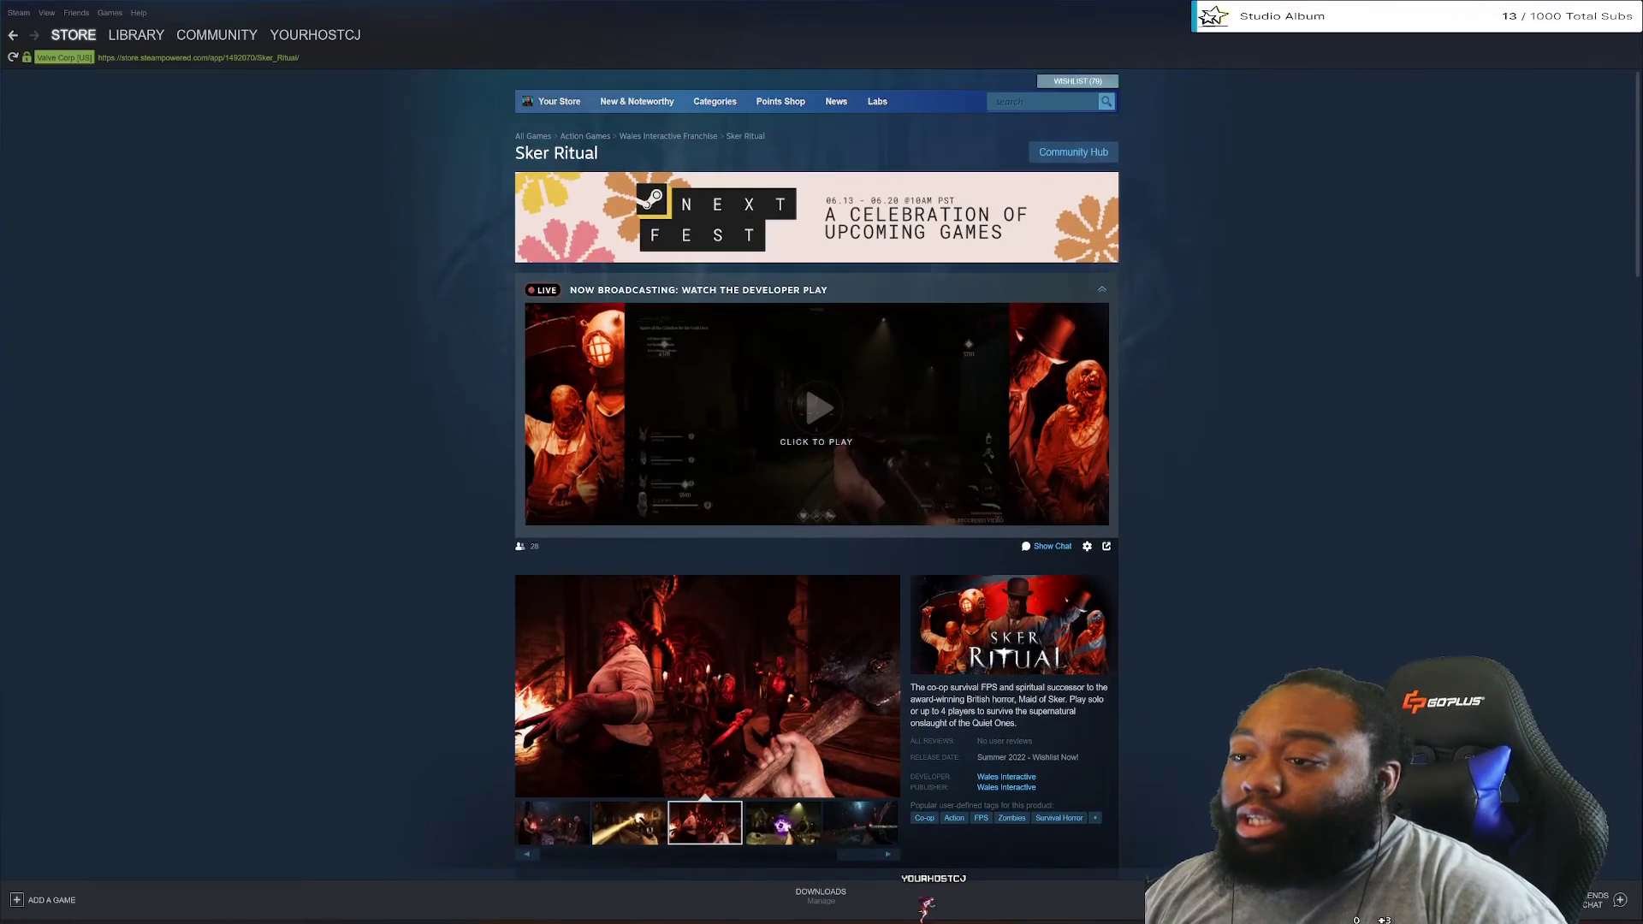
pyautogui.scroll(-3, 1052, 642)
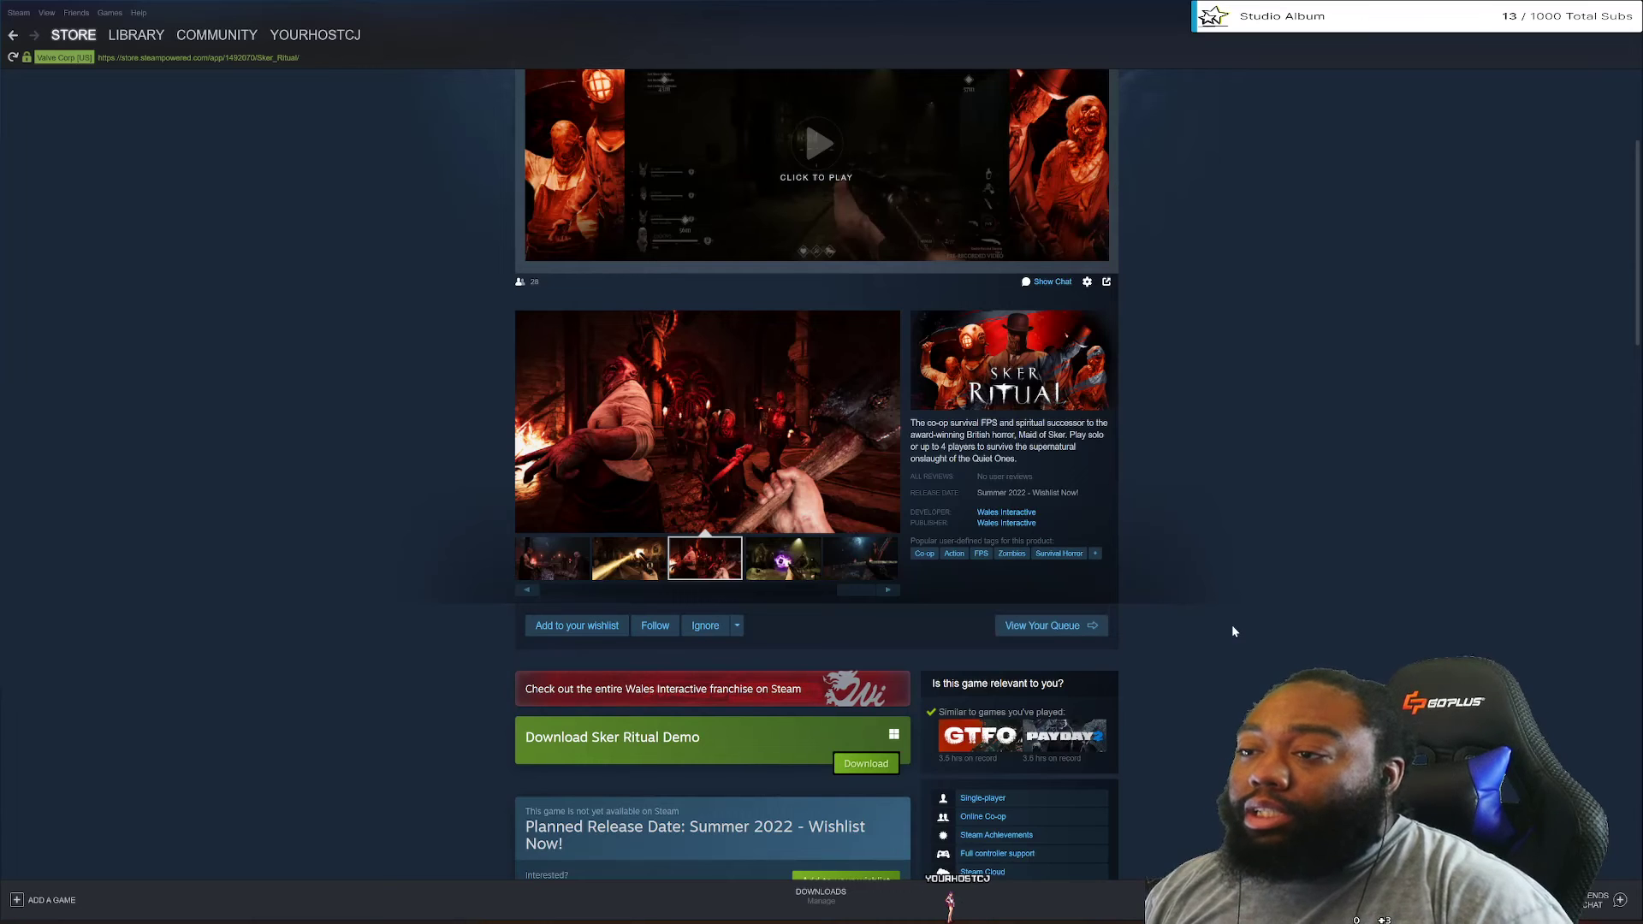